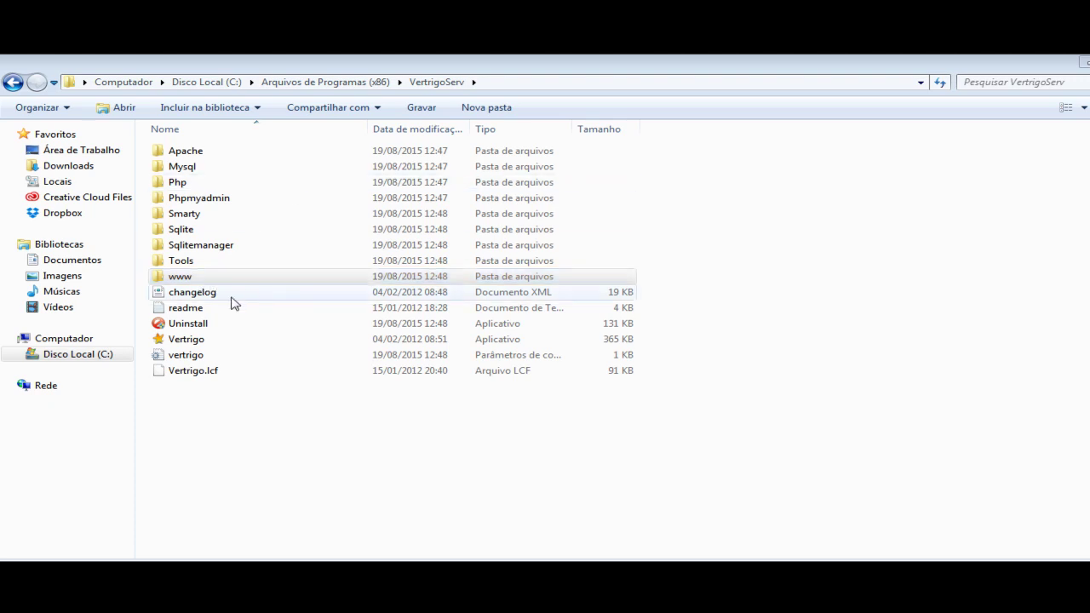
Open the www folder inside VertrigoServ and try to create a new folder in it.
double_click(196, 279)
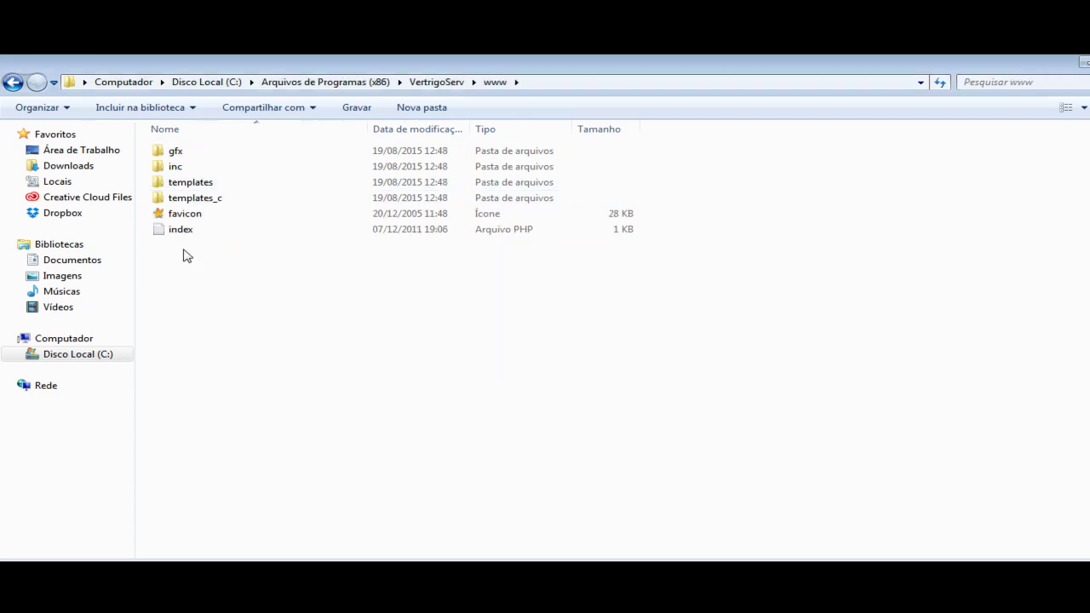
left_click(426, 109)
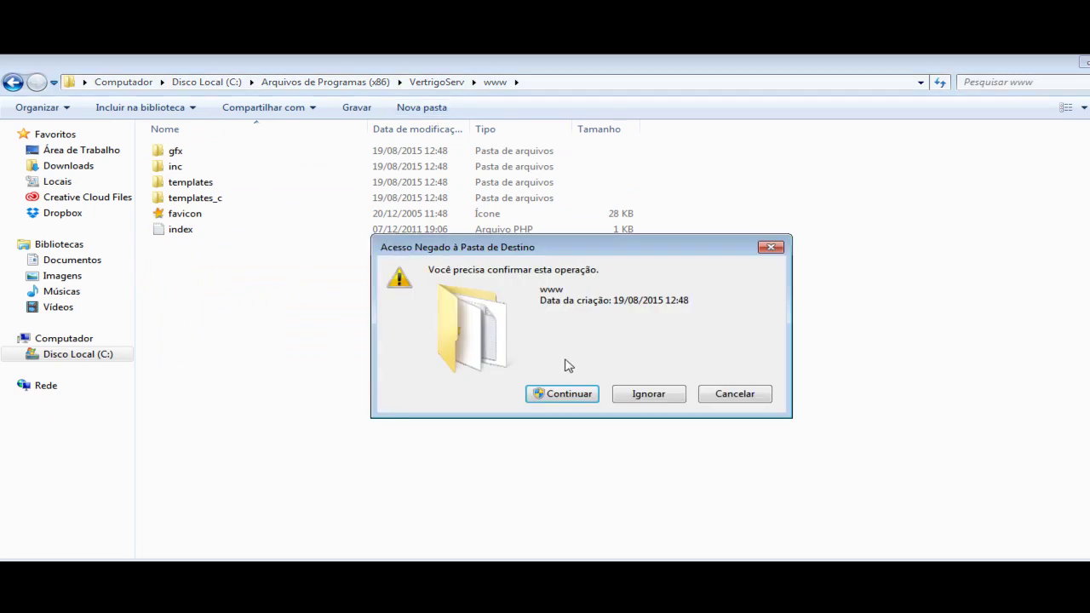
left_click(770, 249)
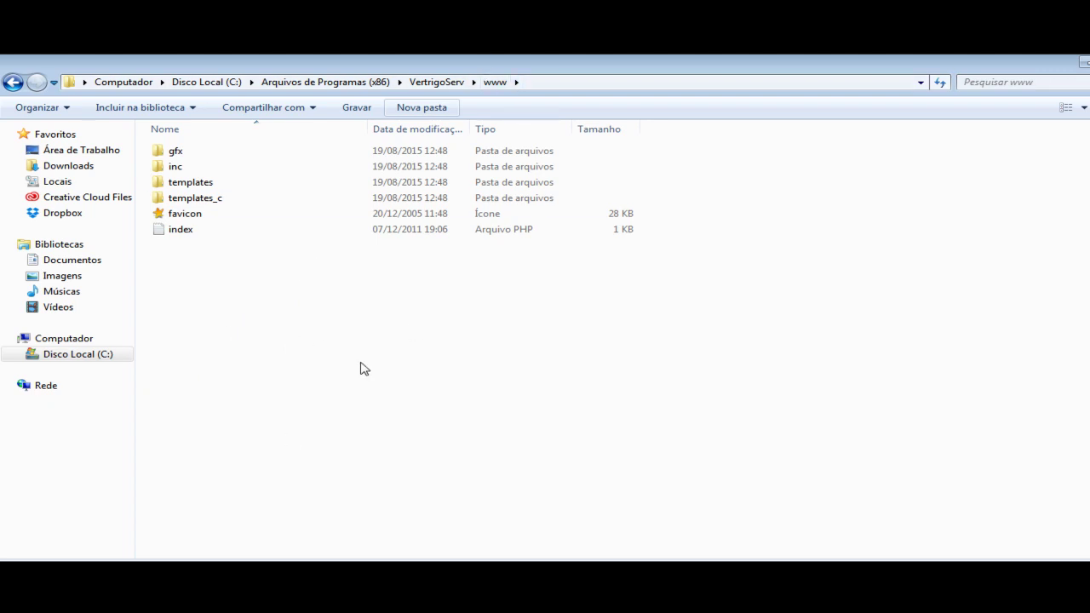
Grant the Usuários group full control (Controle total) over the www folder in its security permissions.
left_click(273, 114)
left_click(292, 128)
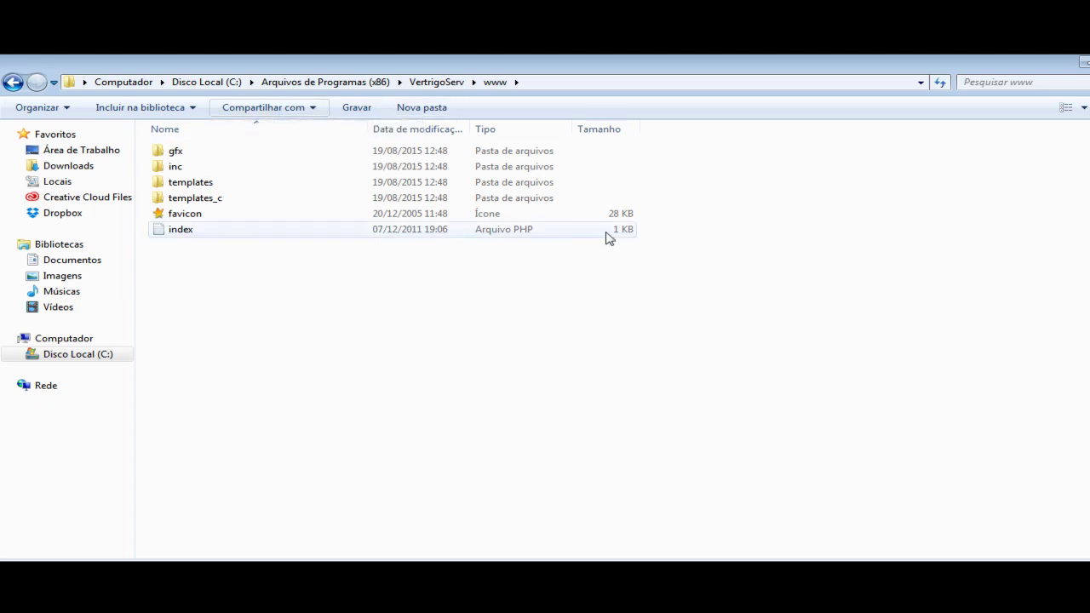
left_click(550, 176)
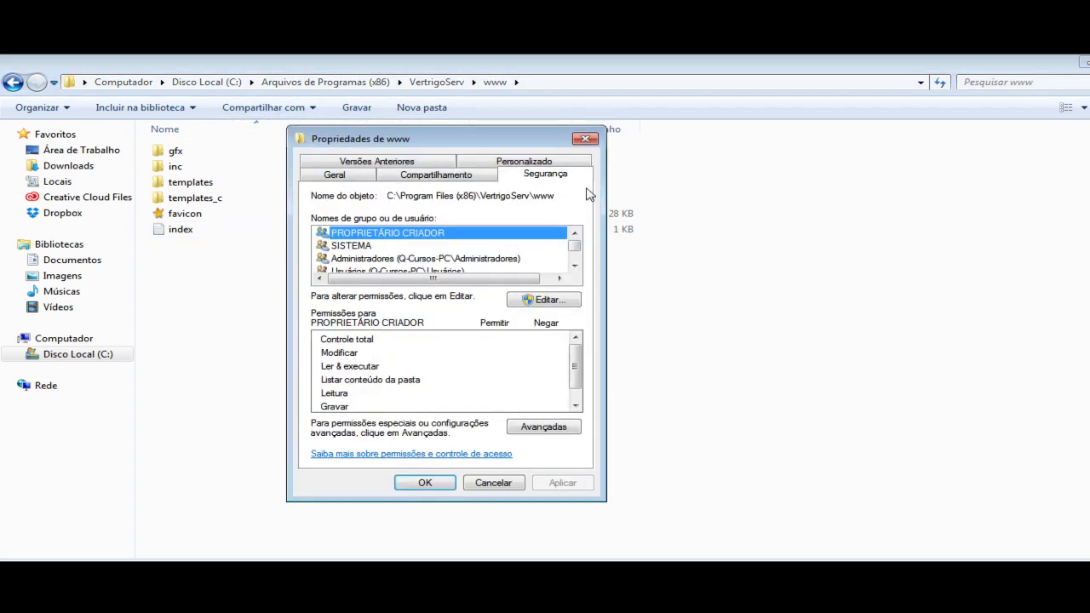
left_click(575, 266)
left_click(440, 246)
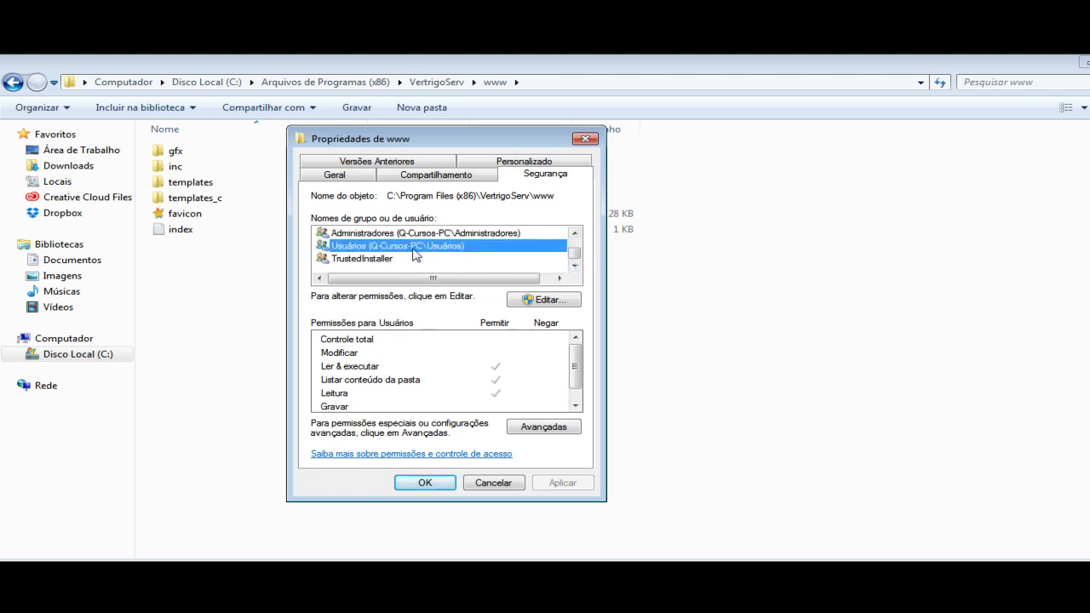
left_click(546, 301)
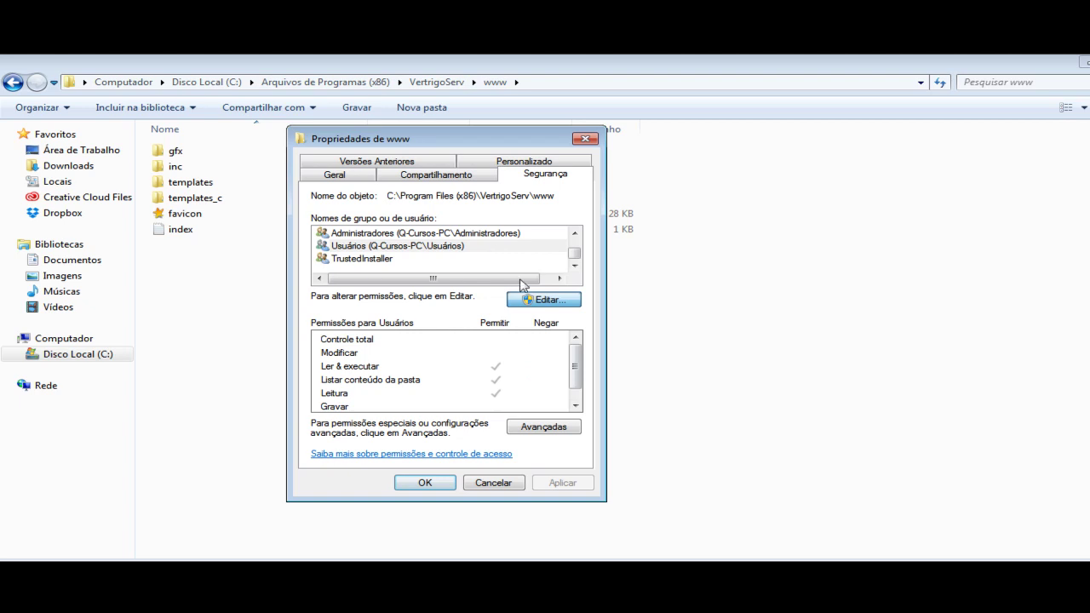
left_click(405, 329)
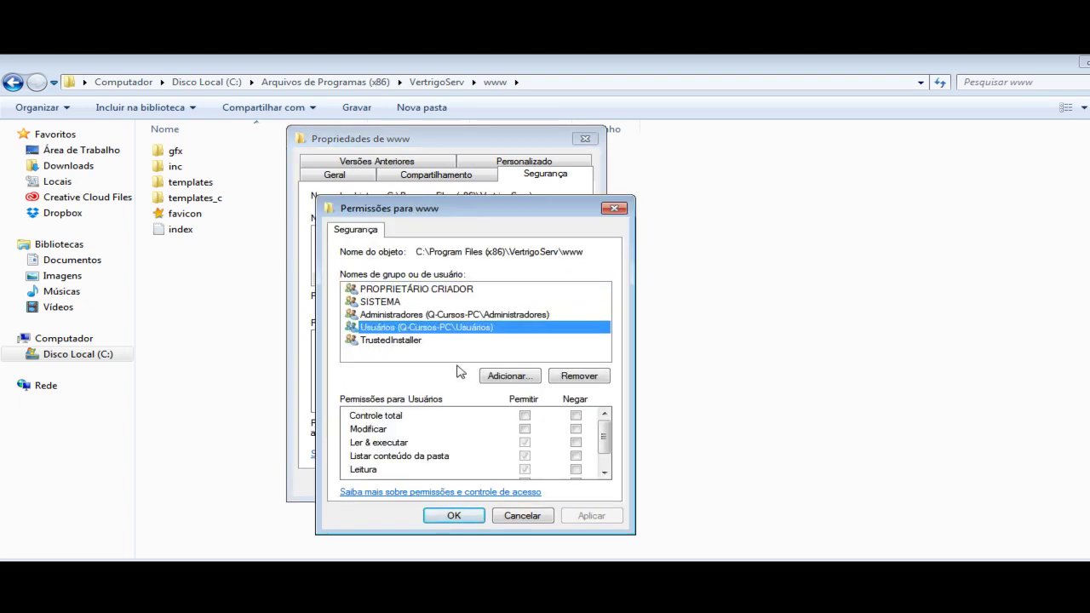
left_click(524, 416)
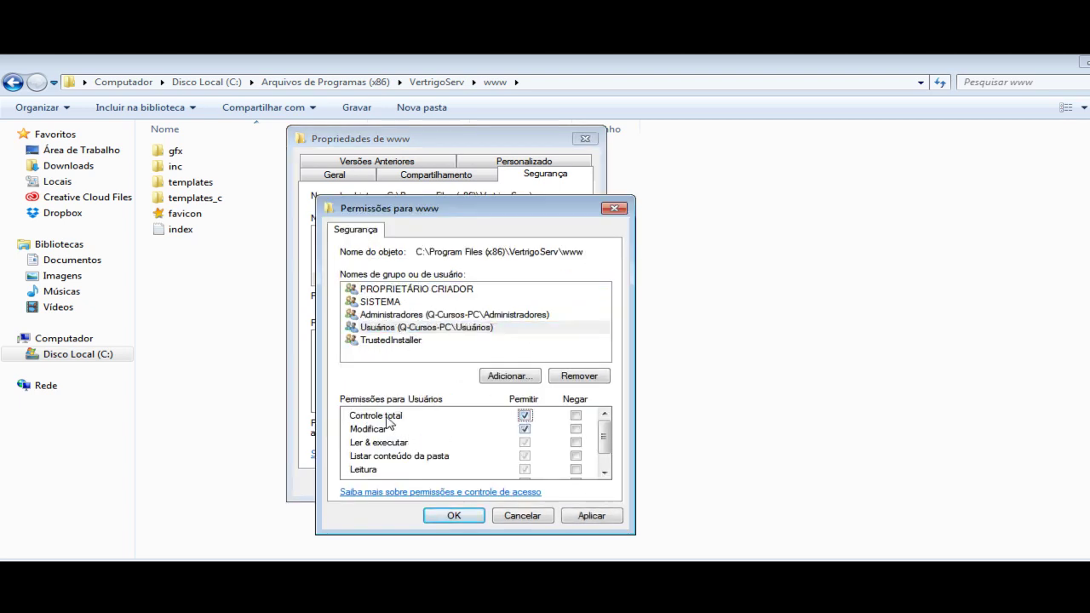
left_click(460, 516)
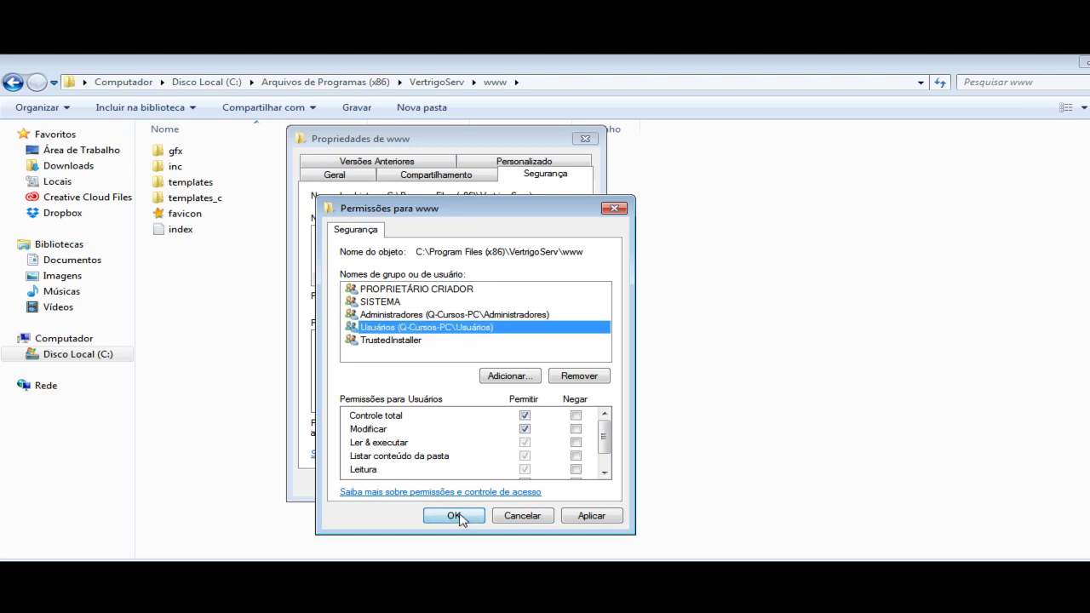
left_click(438, 486)
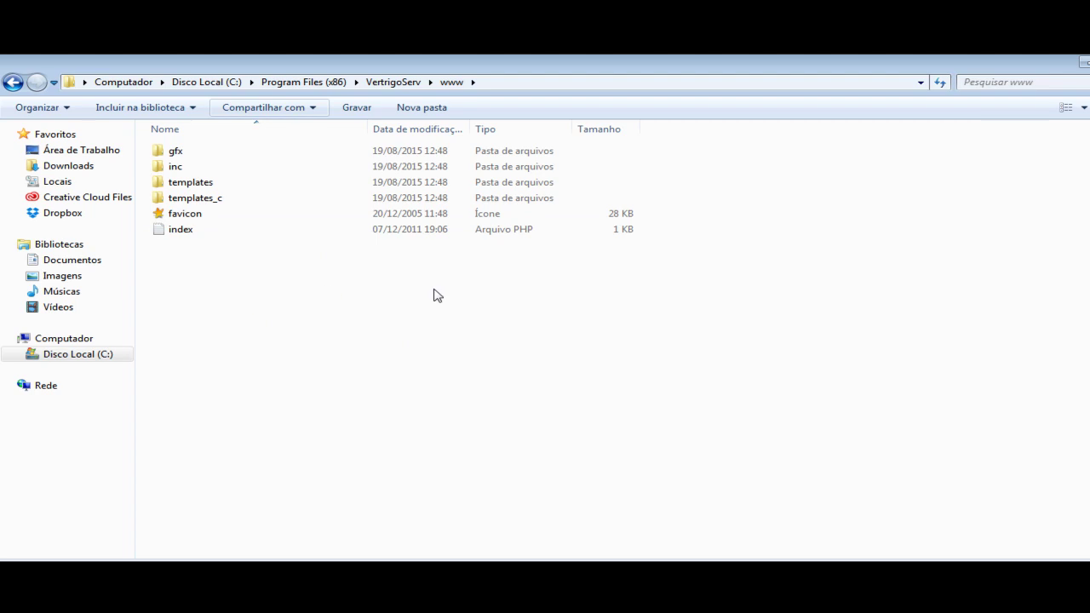
Create a folder named imobiliaria inside the www folder.
left_click(423, 111)
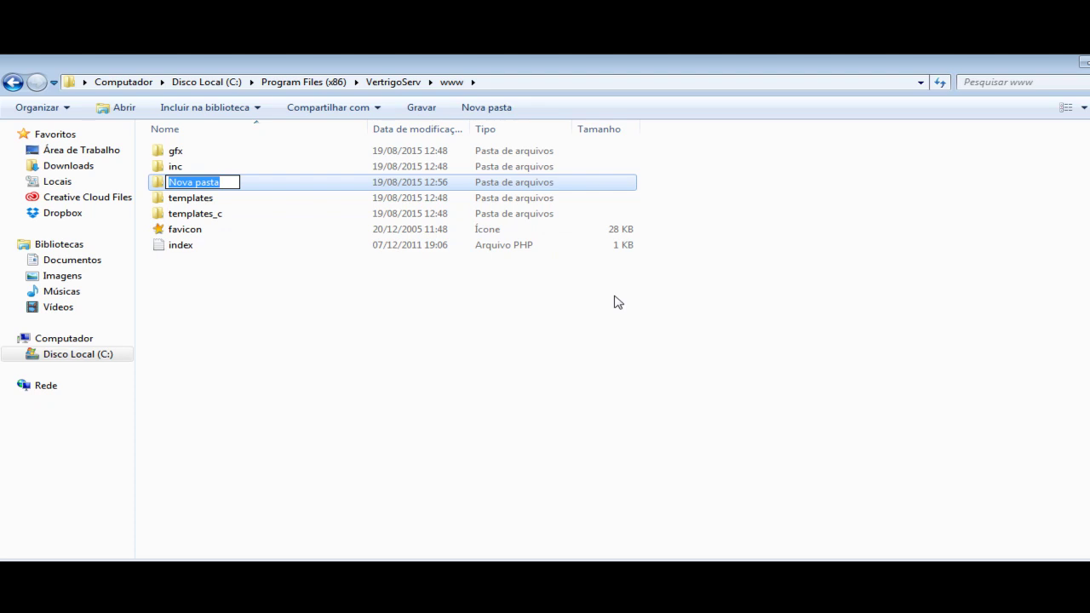
type("imo")
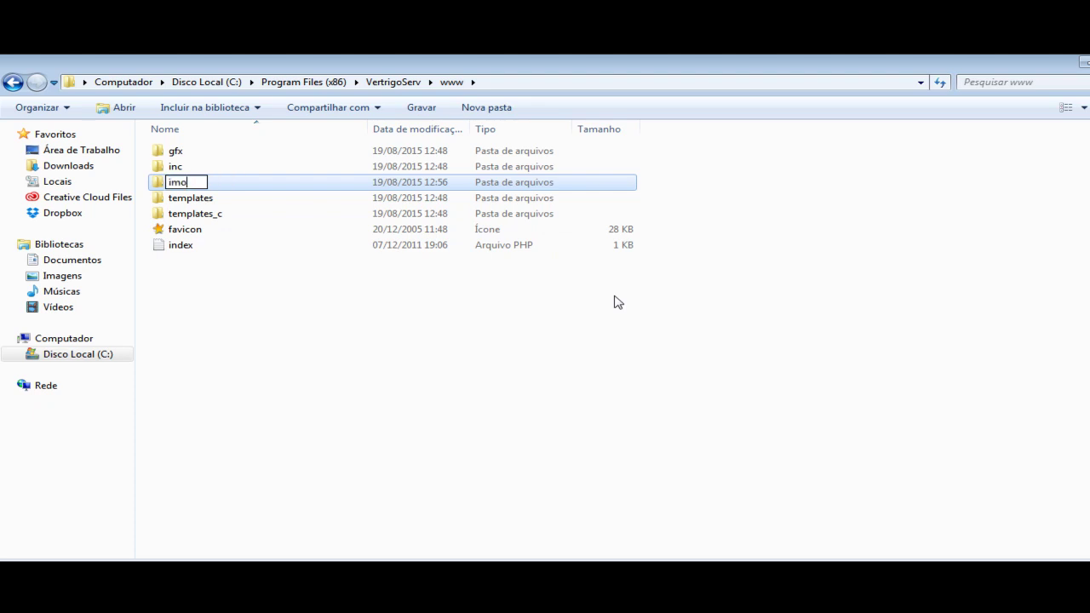
type("biliaria")
key("Return")
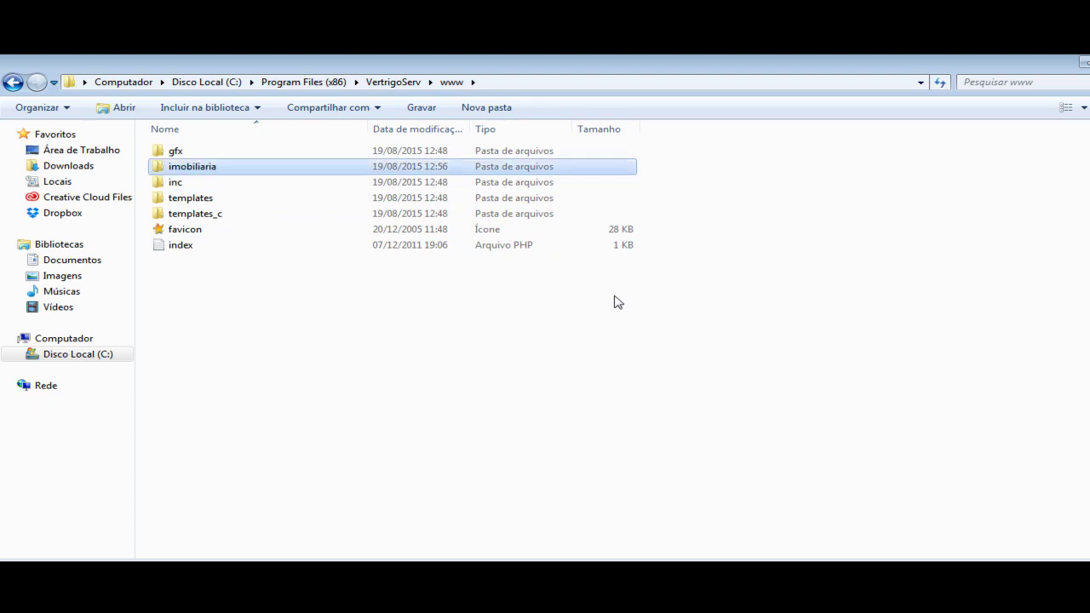
Open the imobiliaria folder and create a subfolder named images in it.
double_click(199, 173)
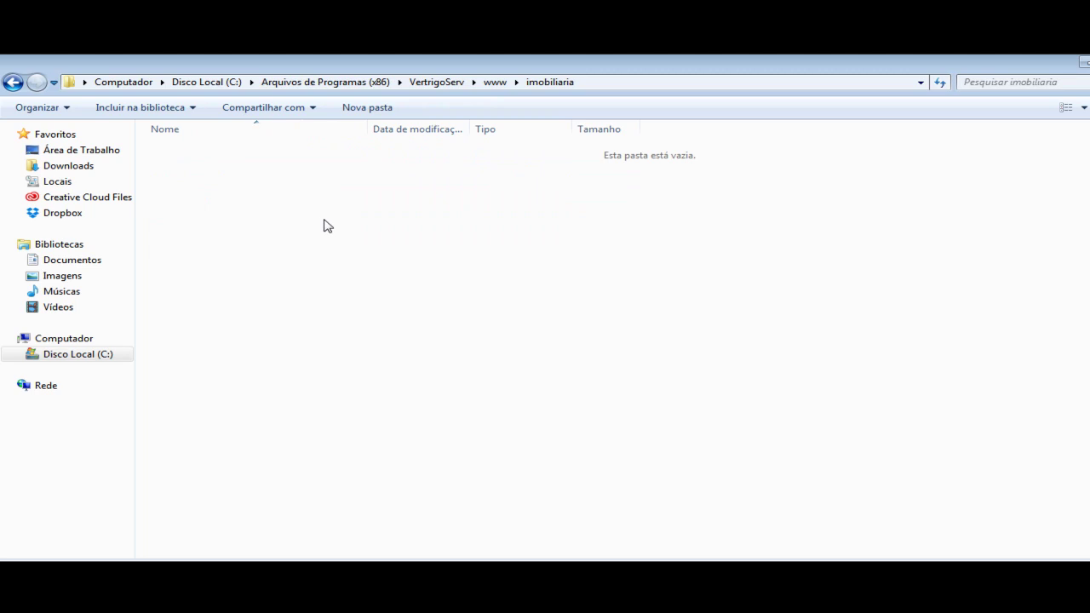
left_click(370, 112)
type("ima")
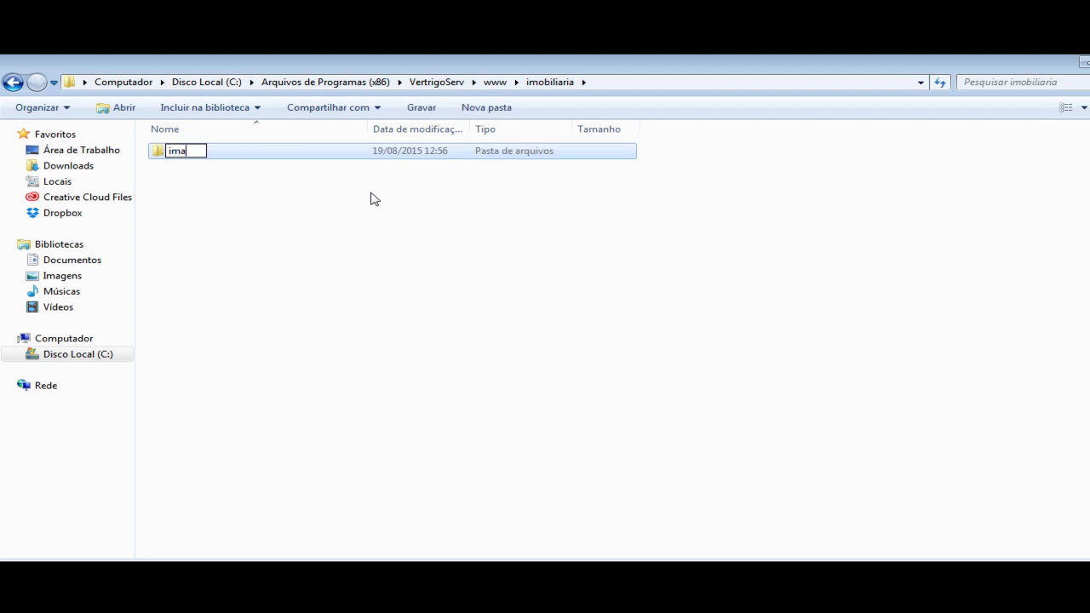
type("ges")
key("Return")
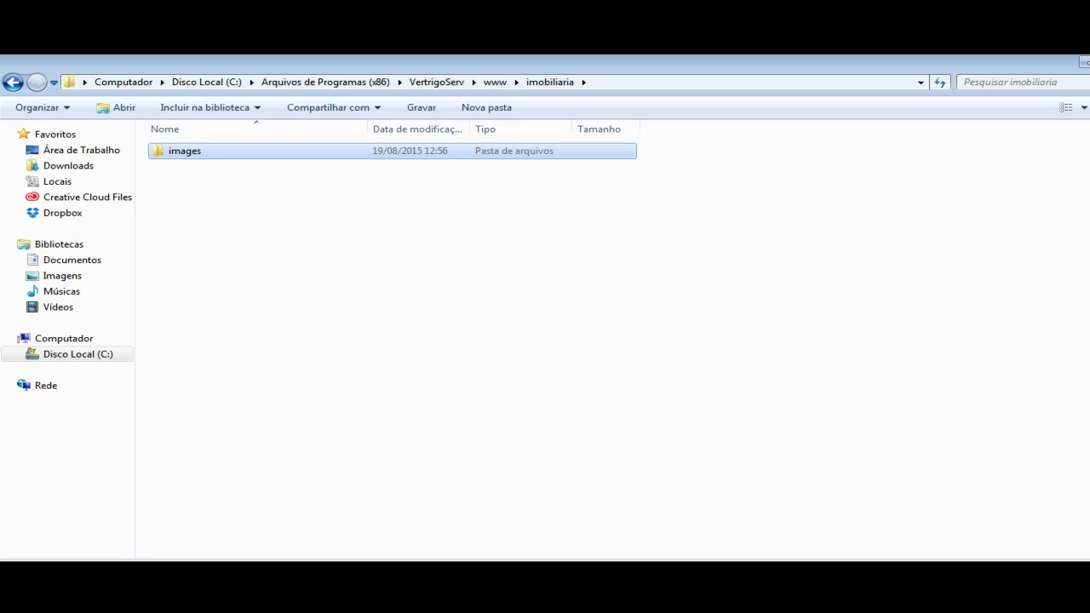
Switch to Dreamweaver and start a new site definition with the site name imobiliaria.
key("alt+Tab")
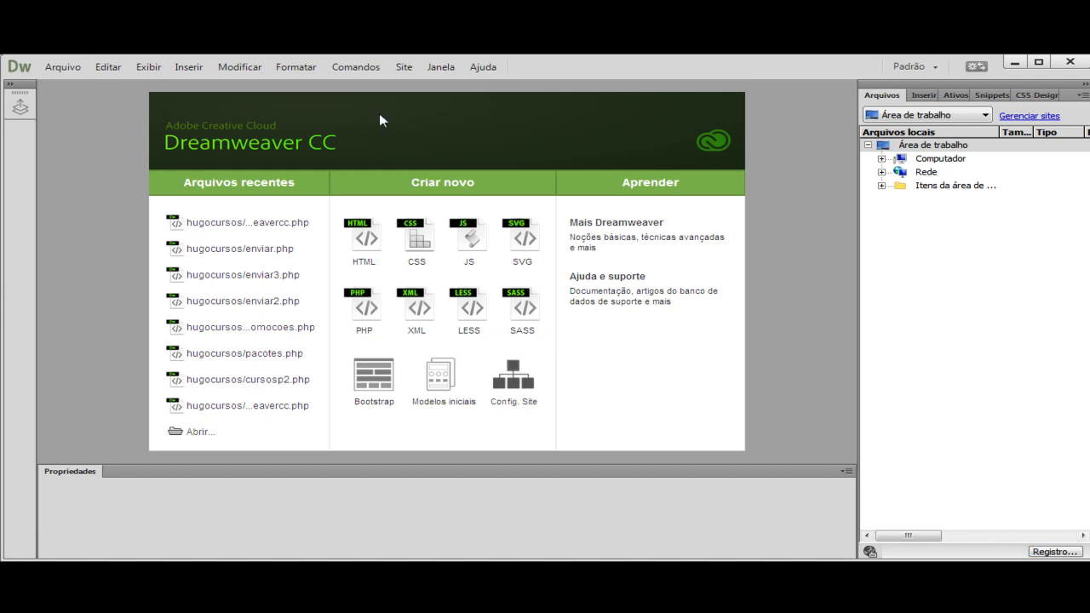
left_click(400, 70)
left_click(455, 85)
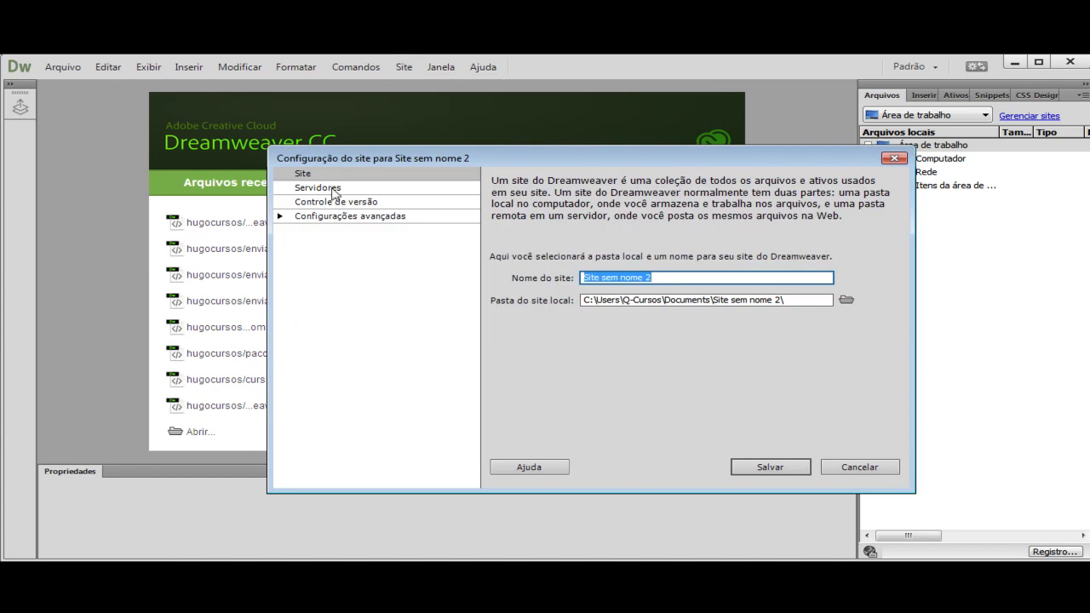
left_click_drag(756, 161, 711, 153)
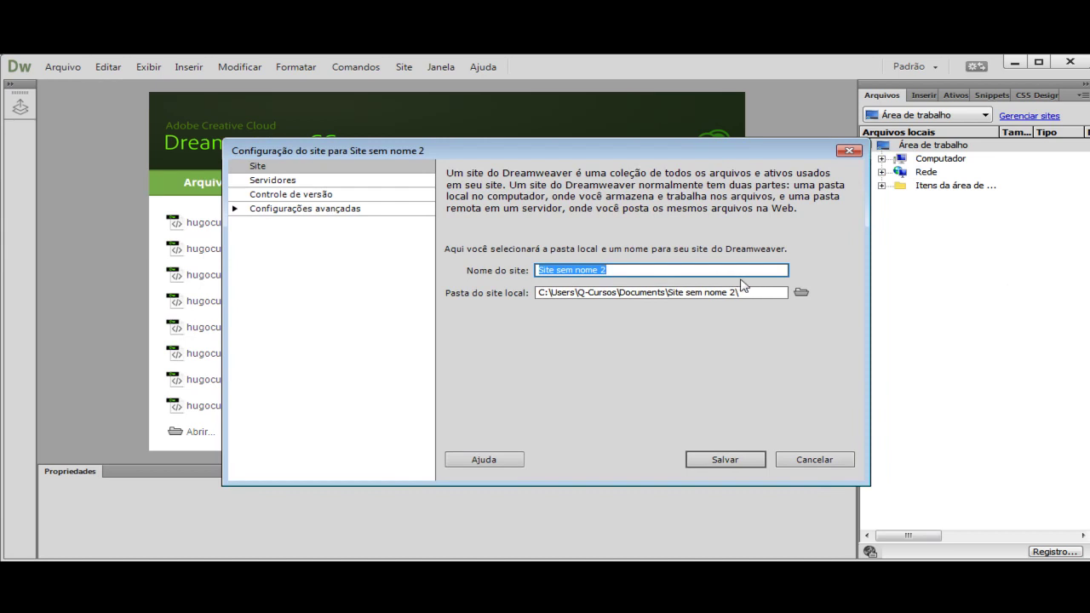
type("imobiliaria")
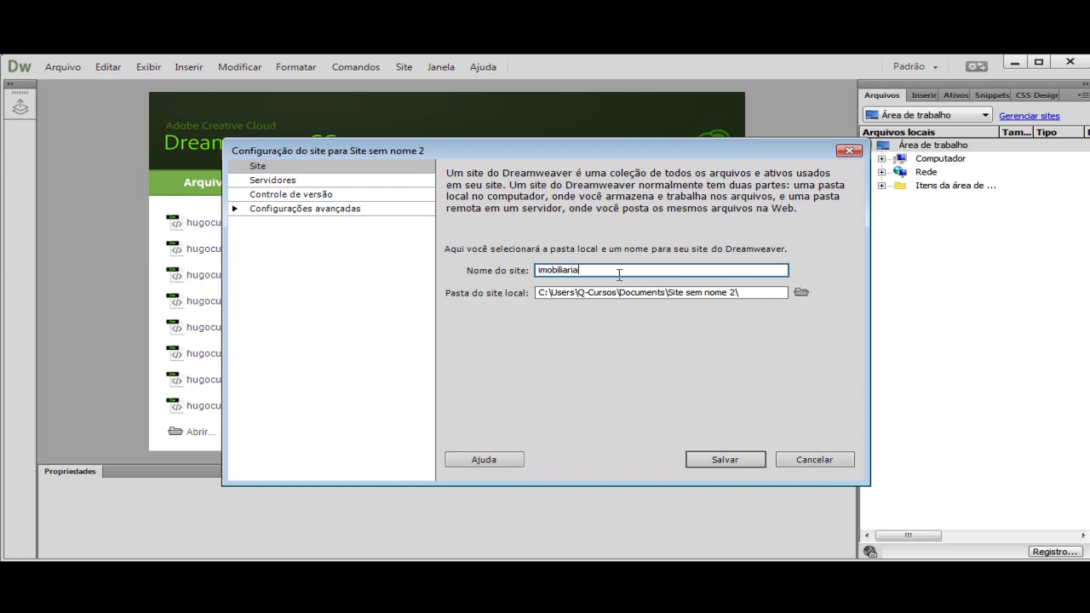
left_click_drag(619, 274, 529, 272)
Set the local site folder to C:\Program Files (x86)\VertrigoServ\www\imobiliaria.
left_click(802, 293)
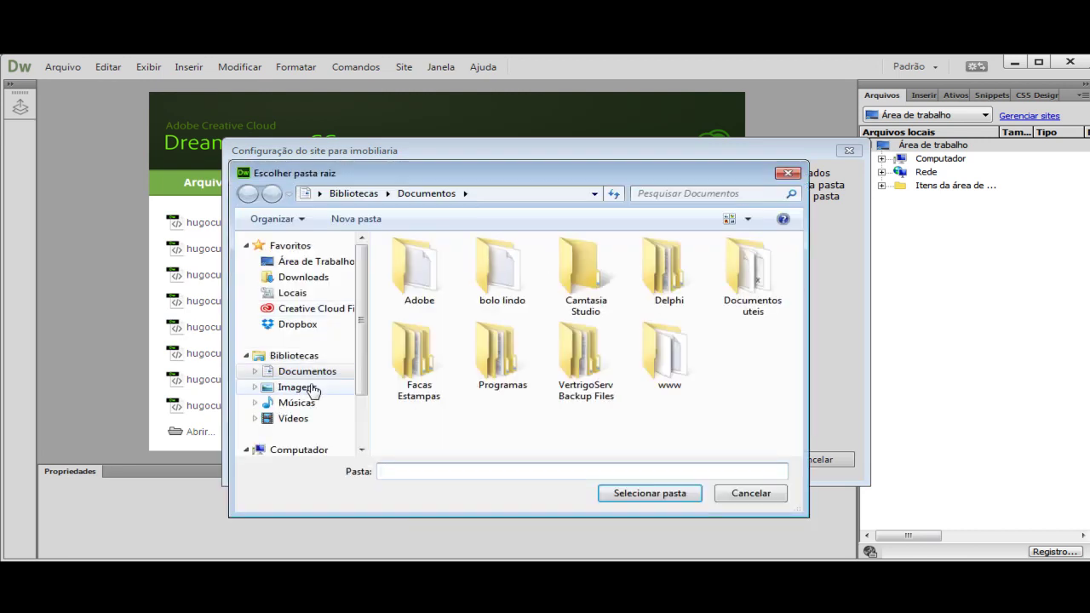
left_click(307, 449)
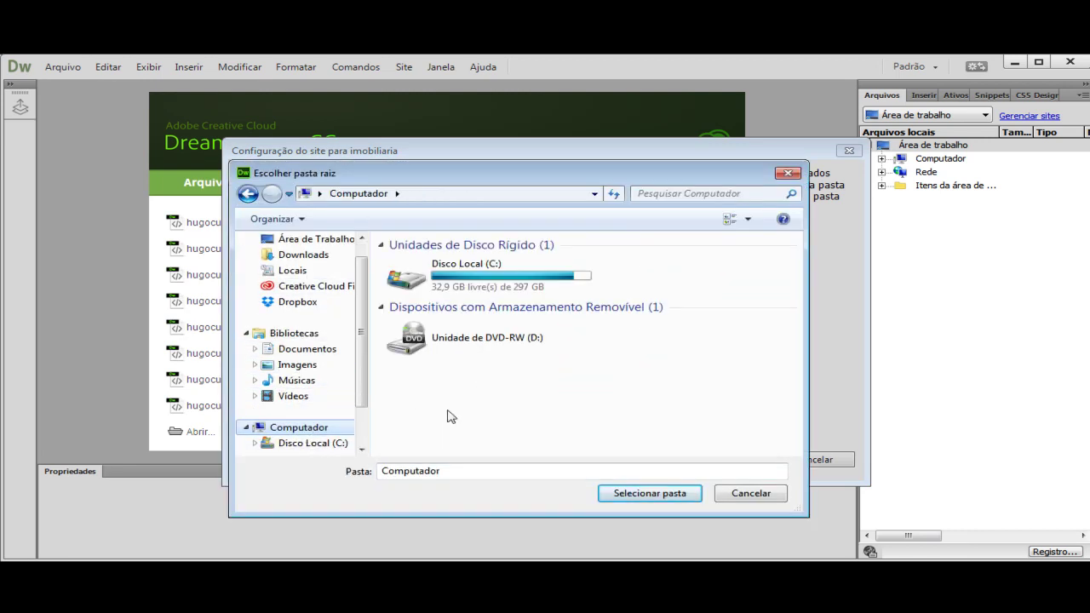
double_click(451, 278)
double_click(454, 278)
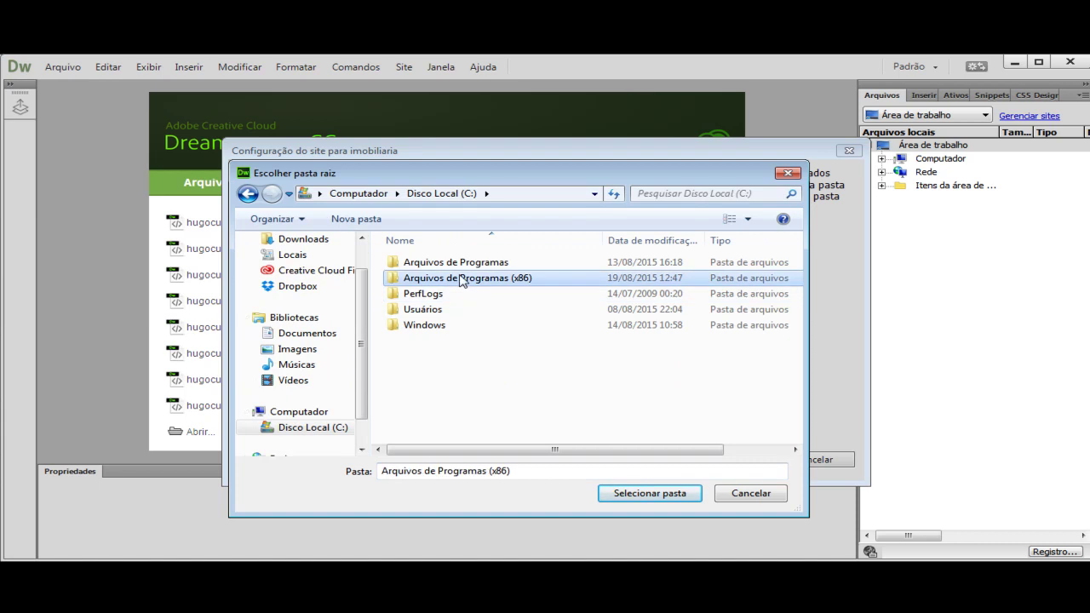
scroll(451, 290, "down", 6)
double_click(447, 309)
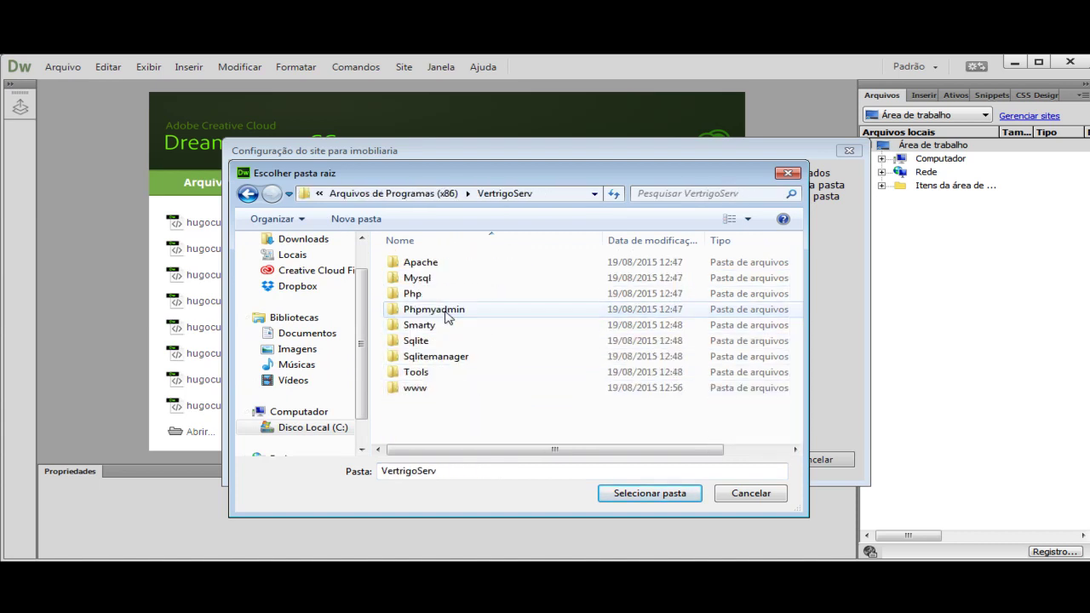
double_click(420, 389)
double_click(416, 279)
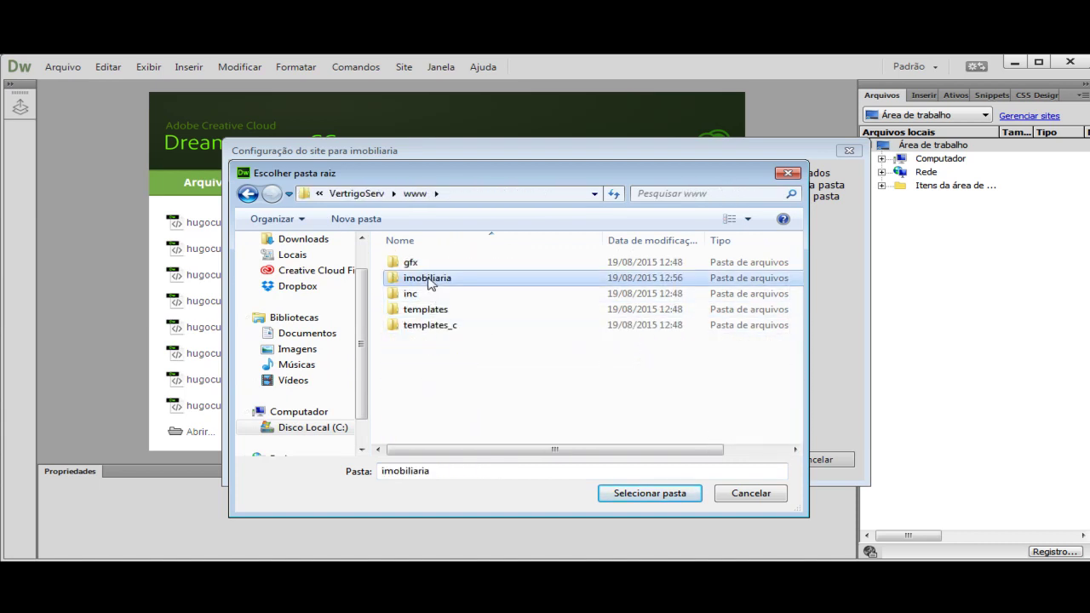
left_click(640, 493)
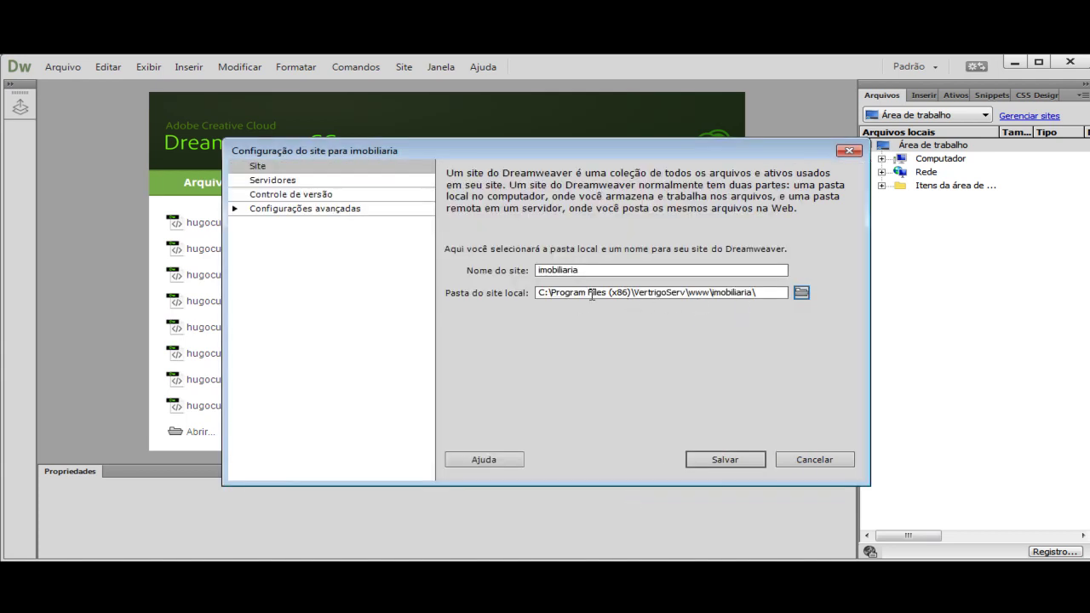
Define a new site server named vertrigo with a Local/Rede connection and the VertrigoServ\www\imobiliaria folder as its server folder.
left_click(297, 182)
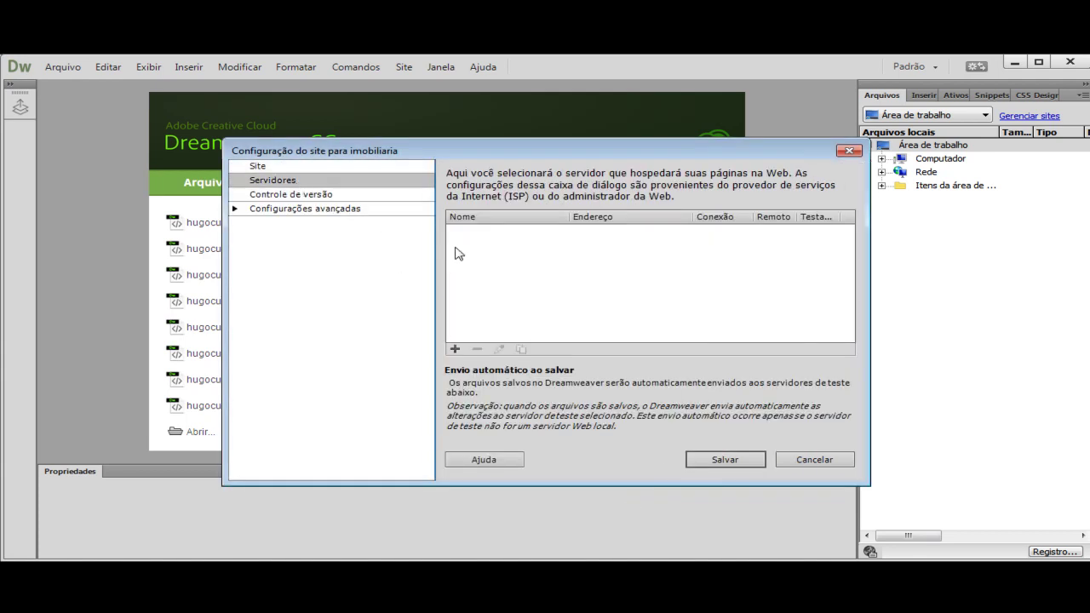
left_click(454, 350)
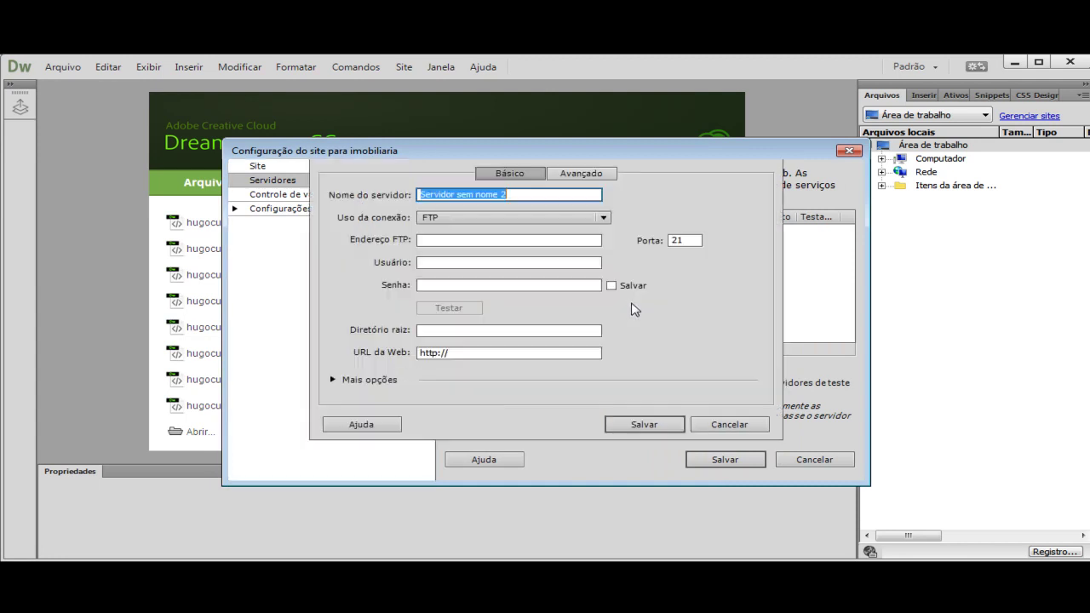
type("vertrigo")
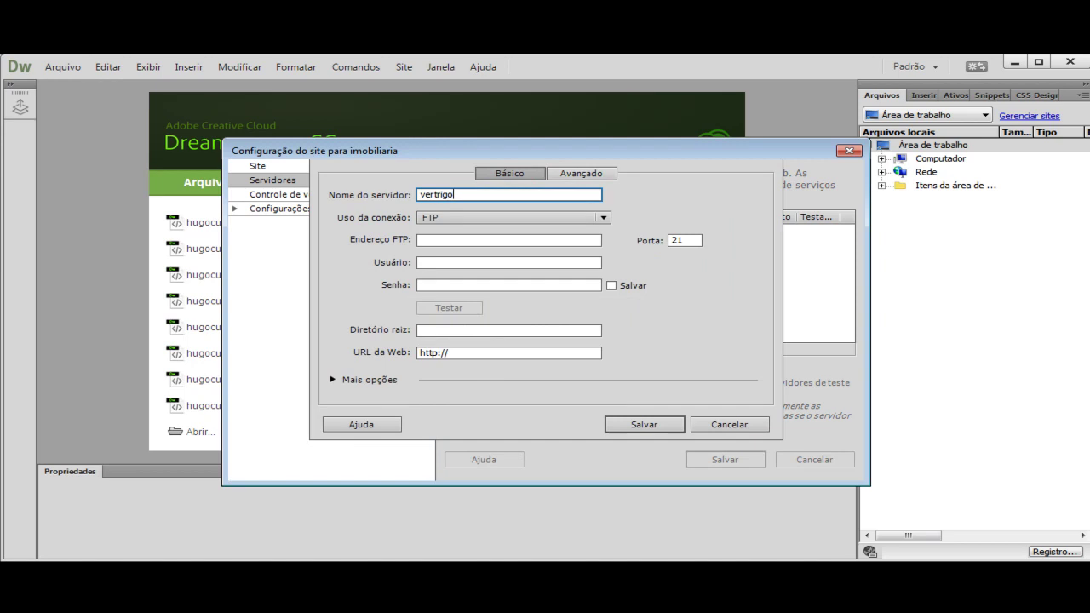
left_click_drag(454, 195, 414, 197)
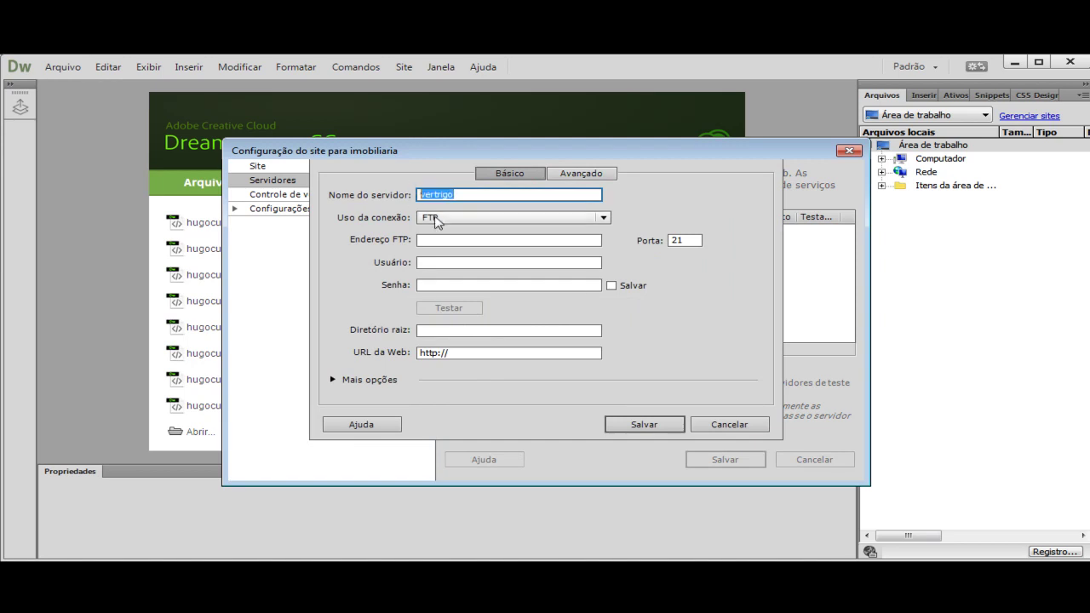
left_click(603, 217)
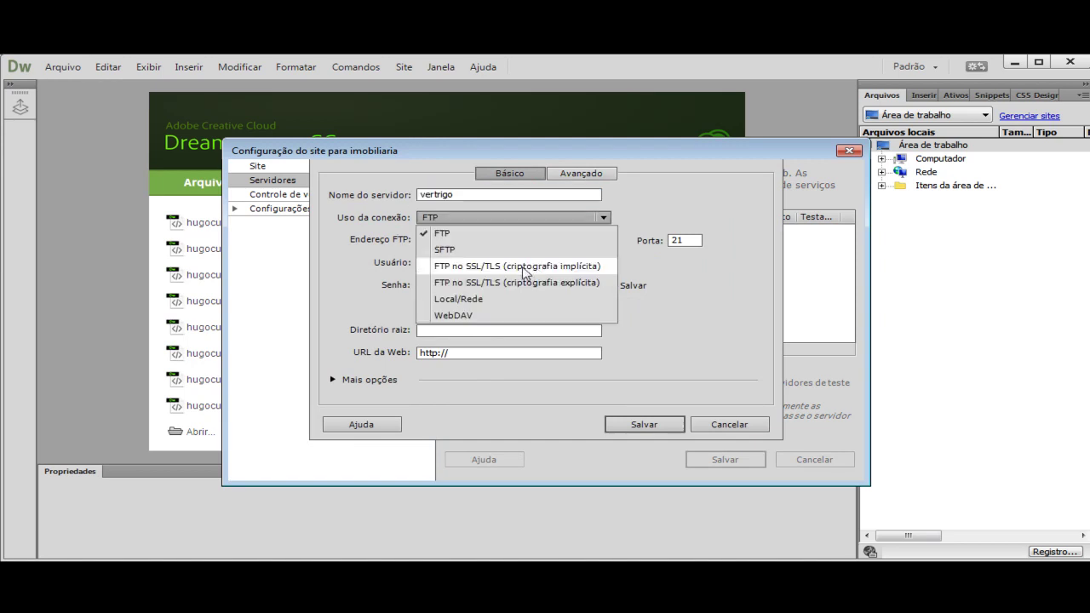
left_click(460, 299)
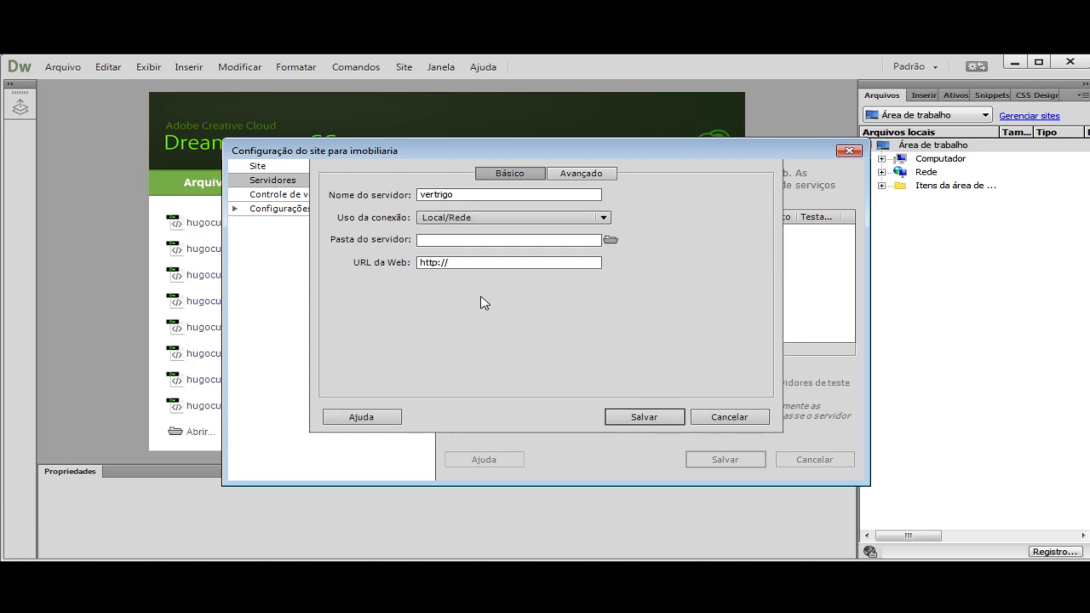
left_click(611, 242)
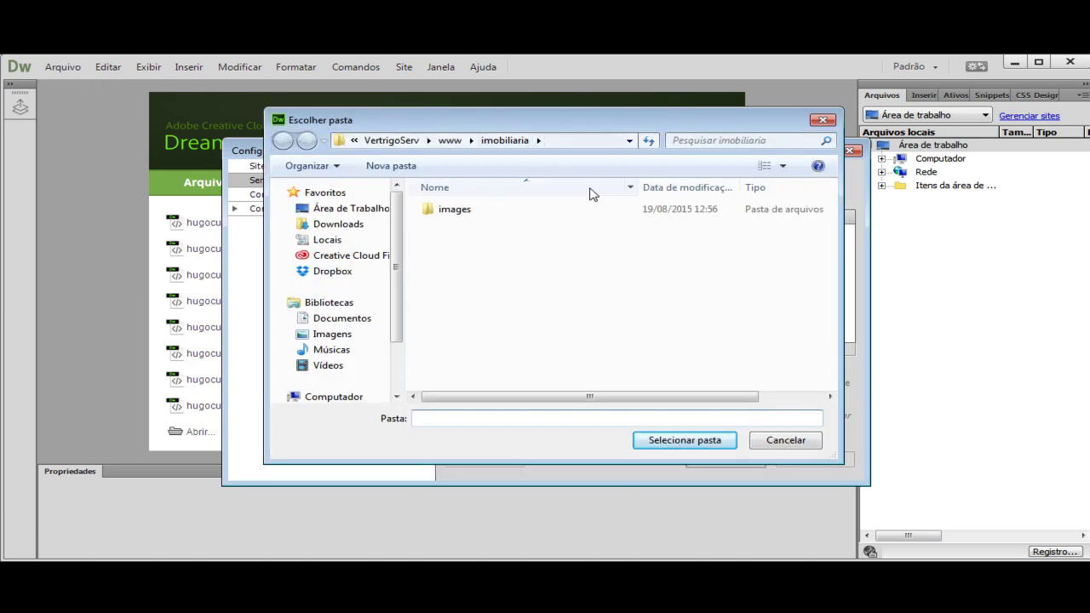
left_click(669, 440)
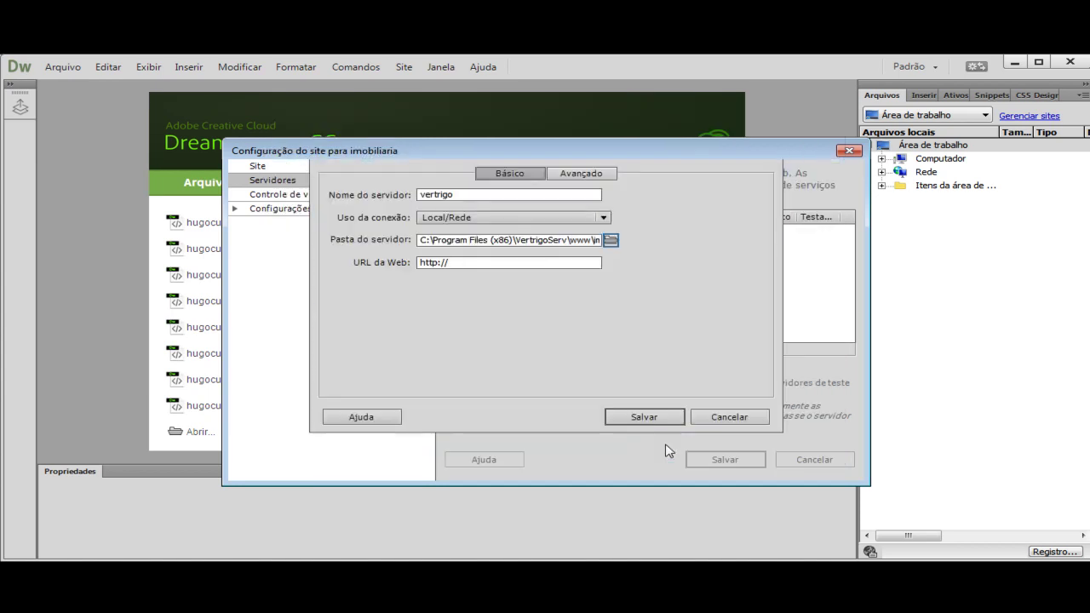
left_click_drag(560, 240, 637, 238)
left_click(563, 242)
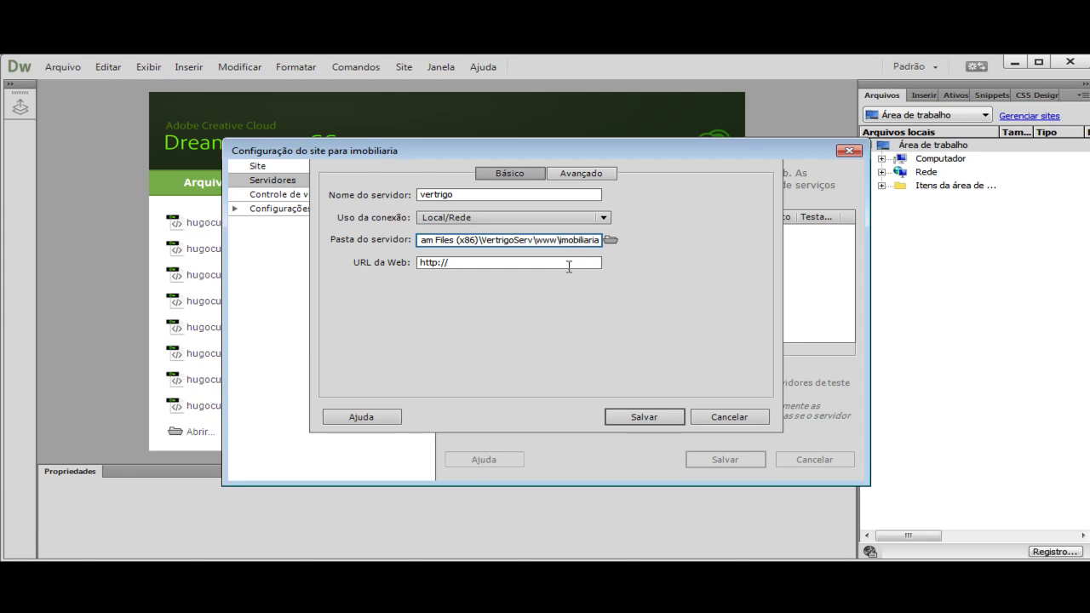
left_click(459, 262)
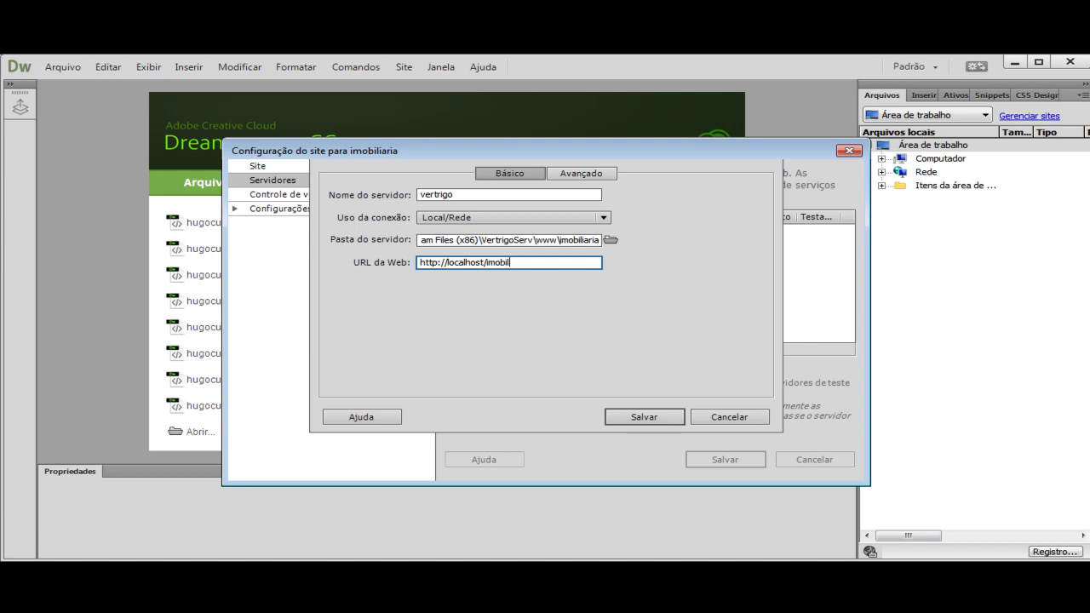
type("/")
Set the testing server model to PHP MySQL in the advanced server settings and save the vertrigo server.
left_click(586, 175)
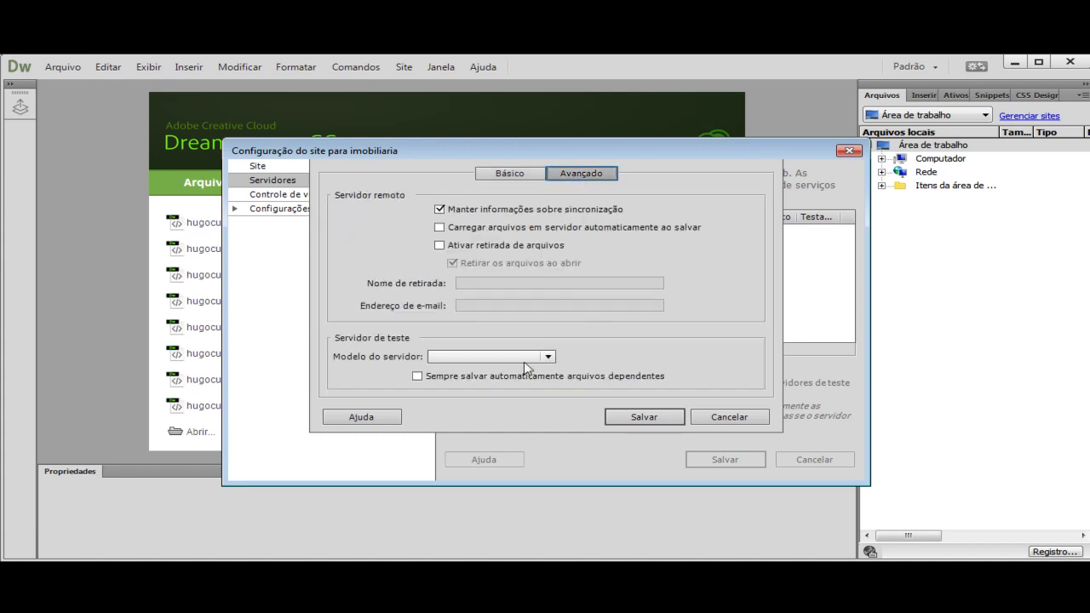
left_click(546, 358)
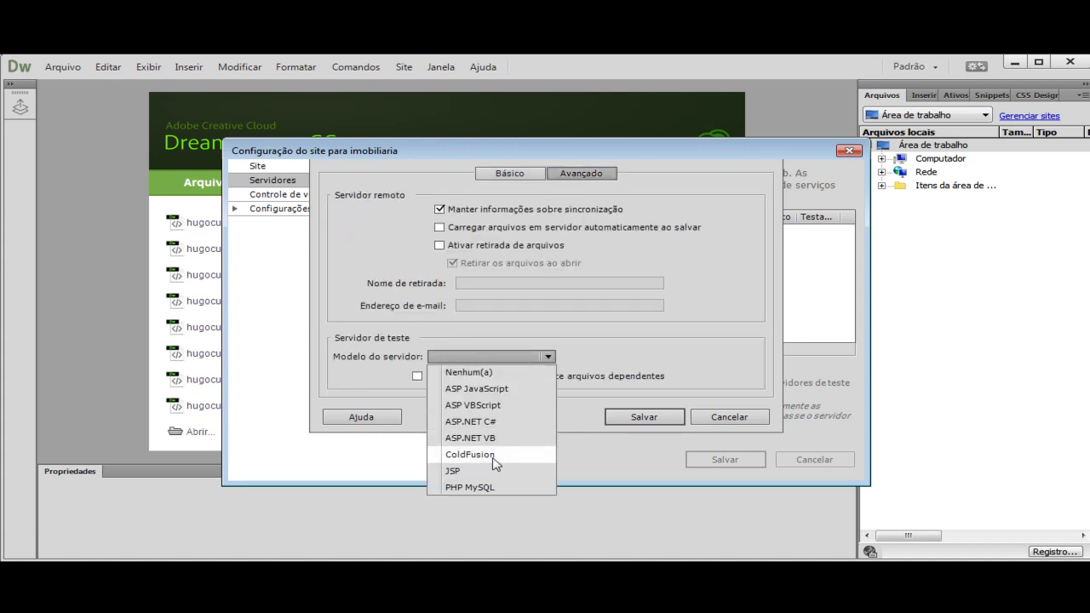
left_click(488, 487)
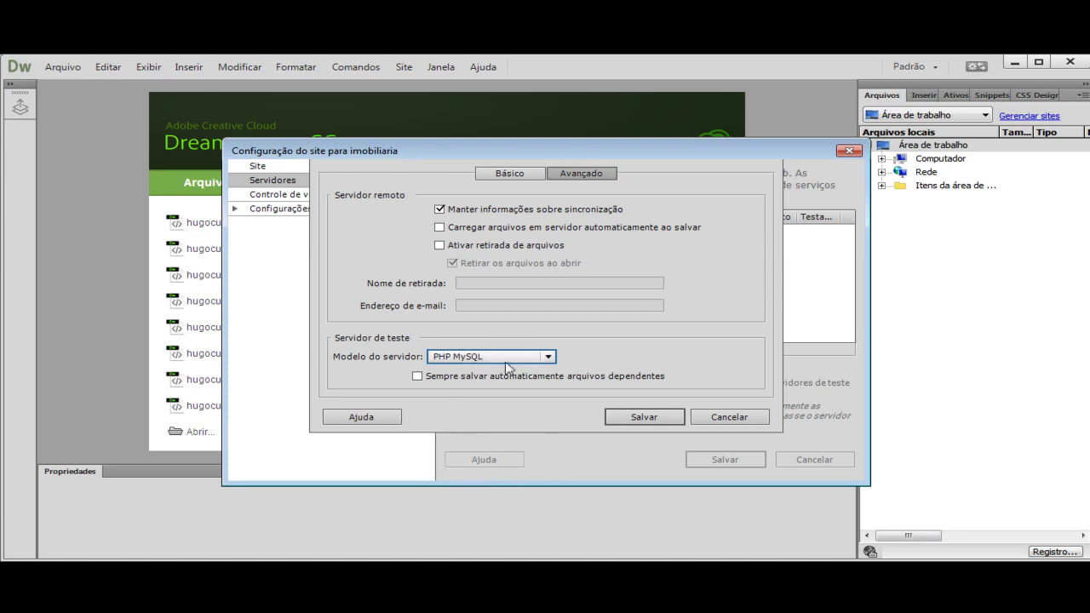
left_click(635, 417)
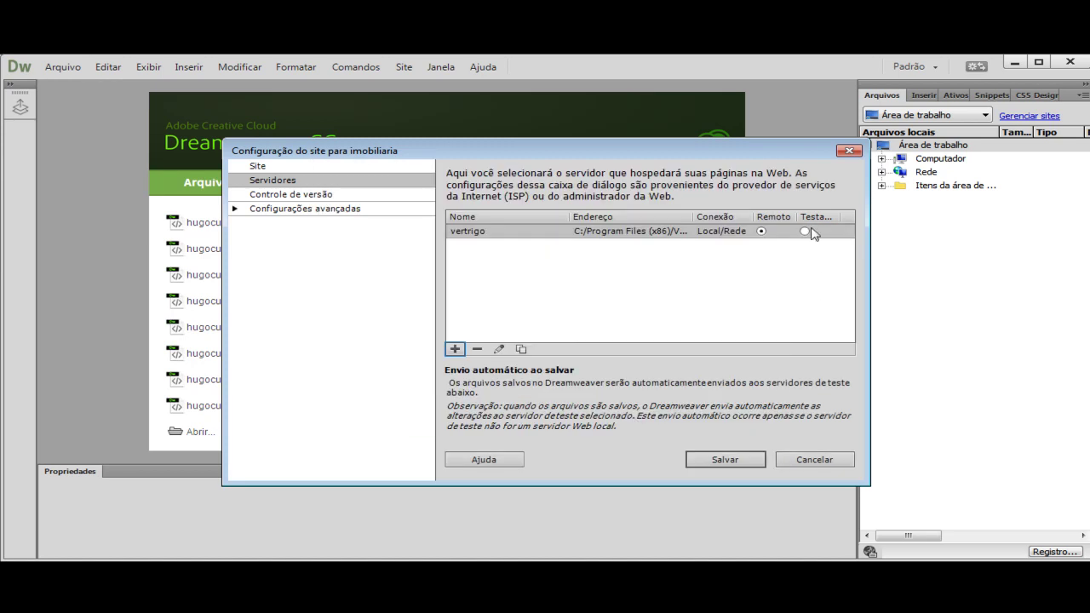
Designate vertrigo as the testing server and save the imobiliaria site configuration.
left_click(805, 231)
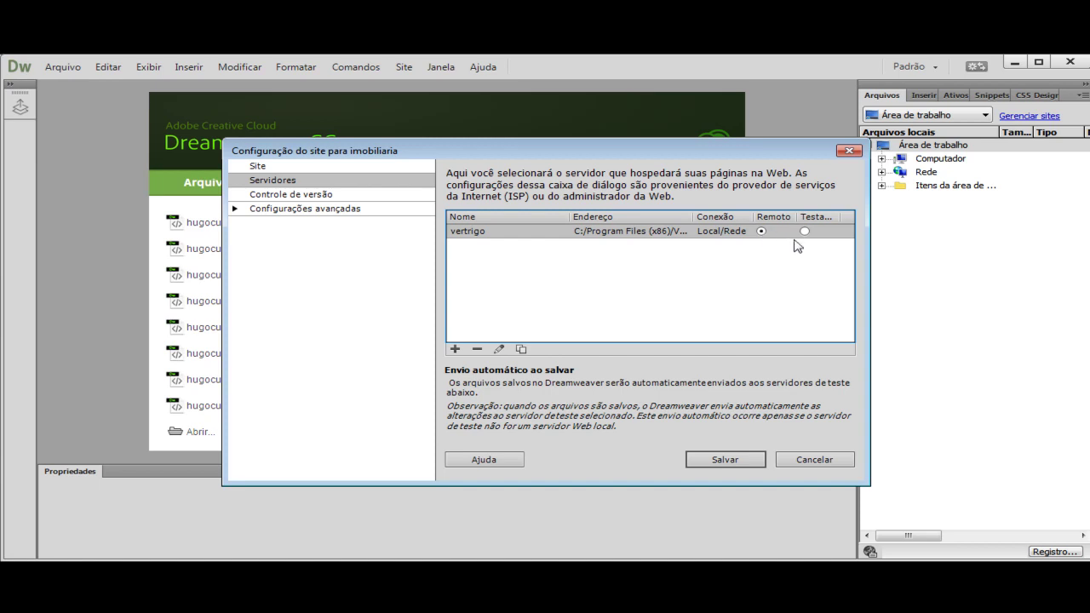
left_click(805, 231)
left_click(725, 459)
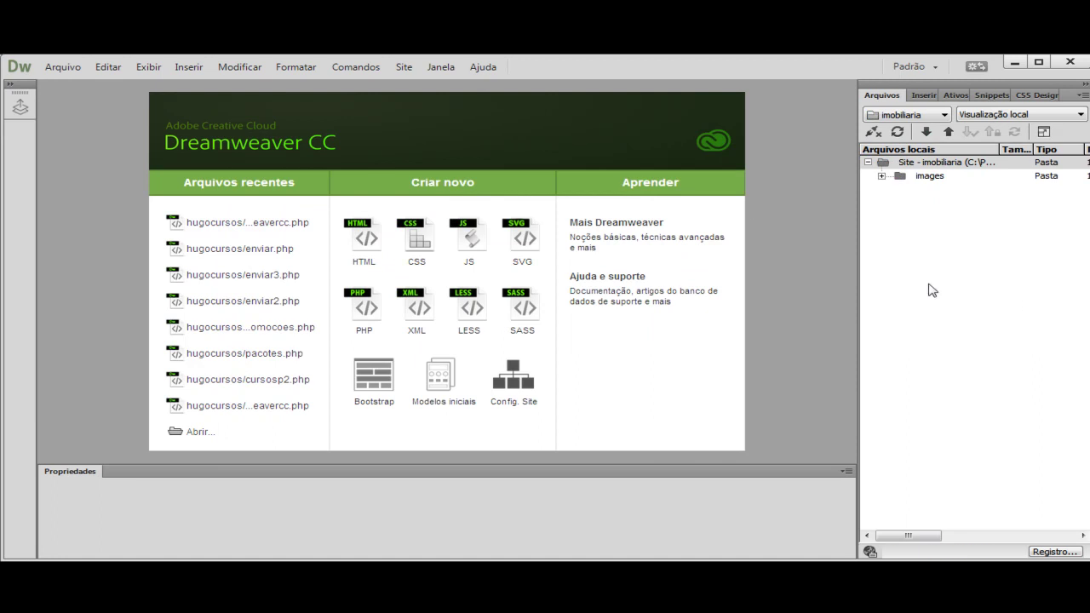
Choose the imobiliaria site for the local file listing and select its images folder.
left_click(905, 116)
left_click(916, 198)
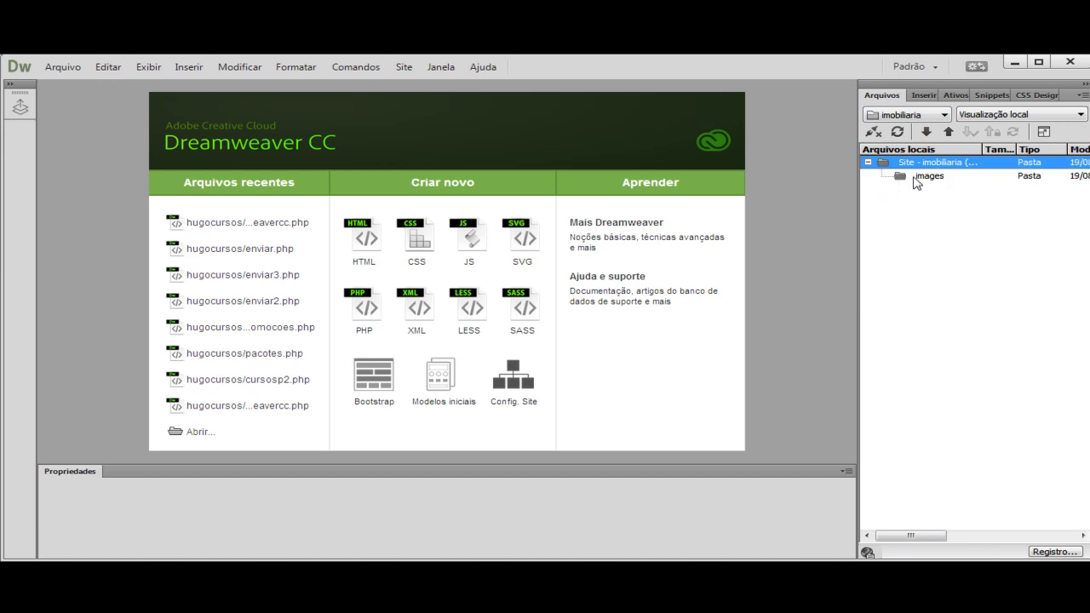
left_click(903, 179)
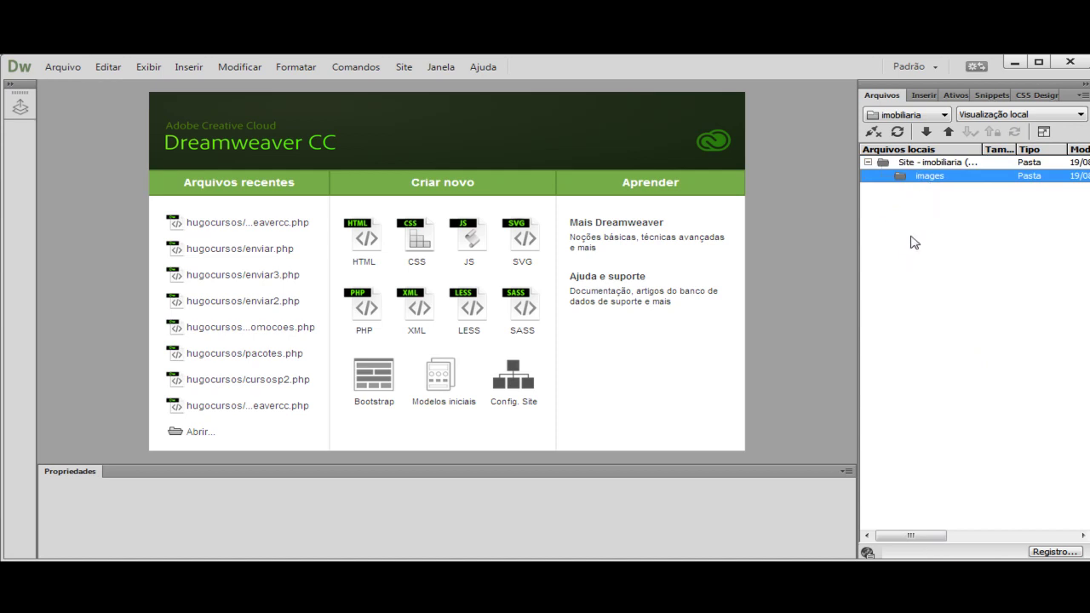